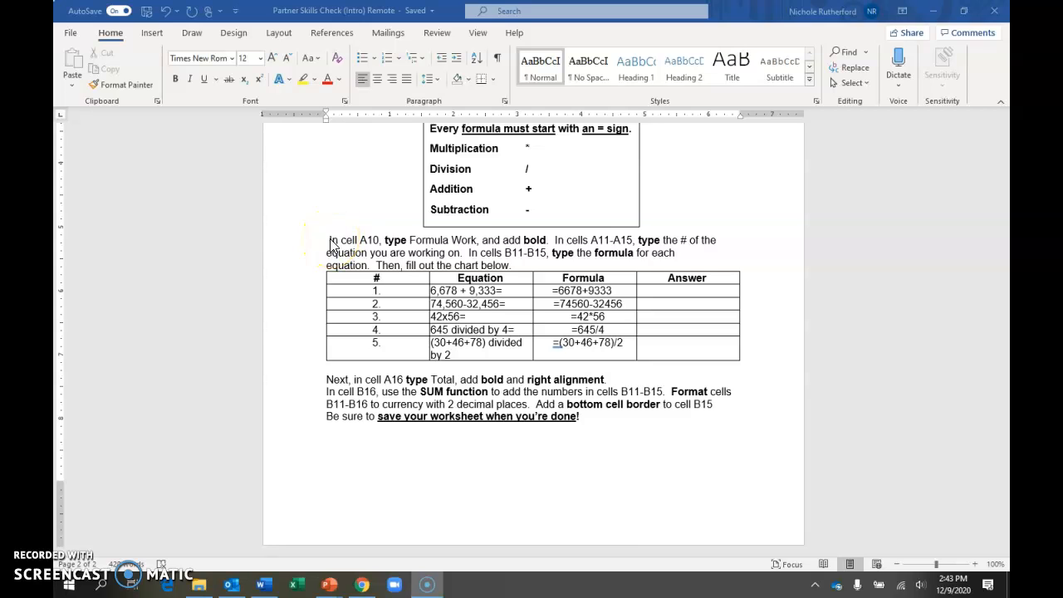
Enter the addition formula =6678+9333 in cell B11 of the Partner Skill Check worksheet, beside equation number 1.
scroll(83, 562, up, 1)
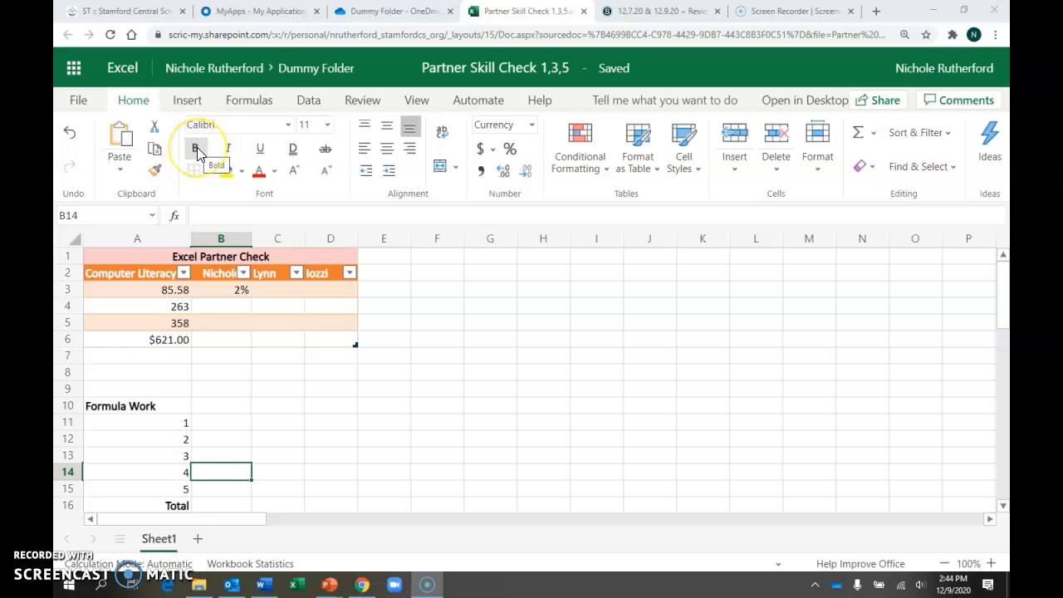
click(173, 425)
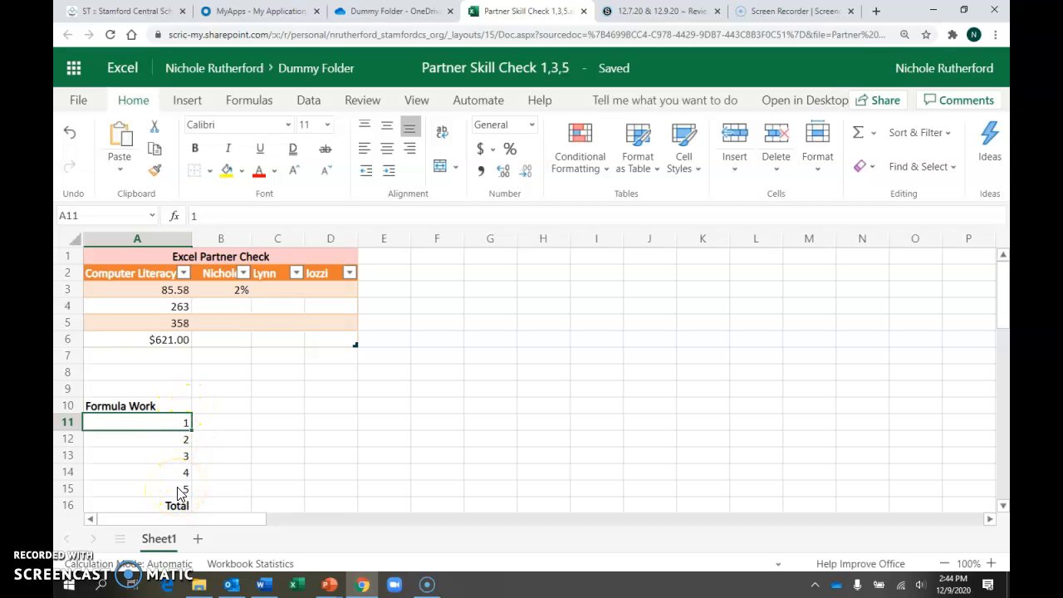
click(225, 422)
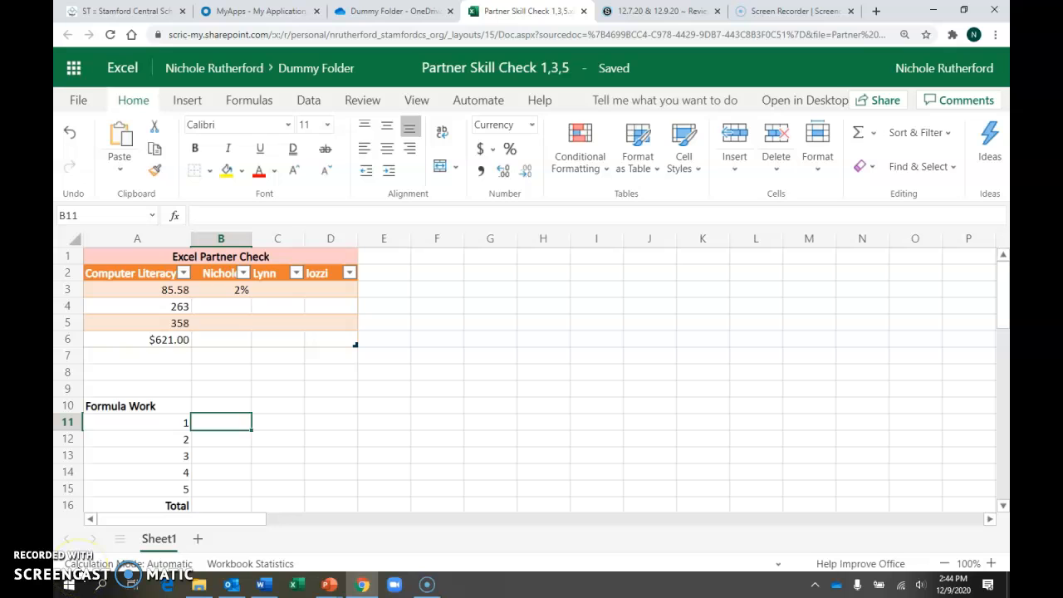
click(229, 422)
text(=6678)
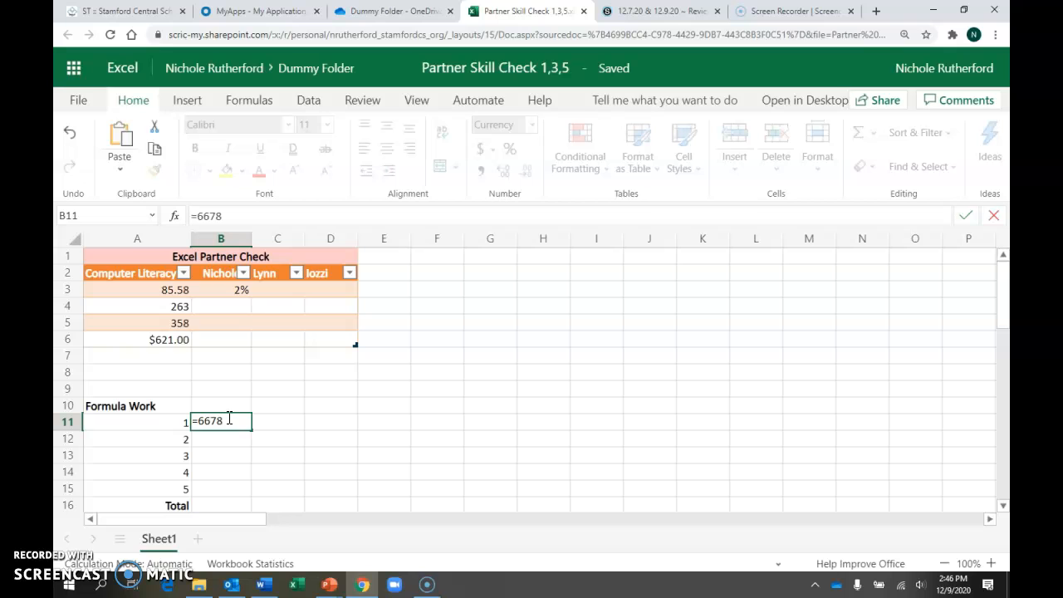
text(+9333)
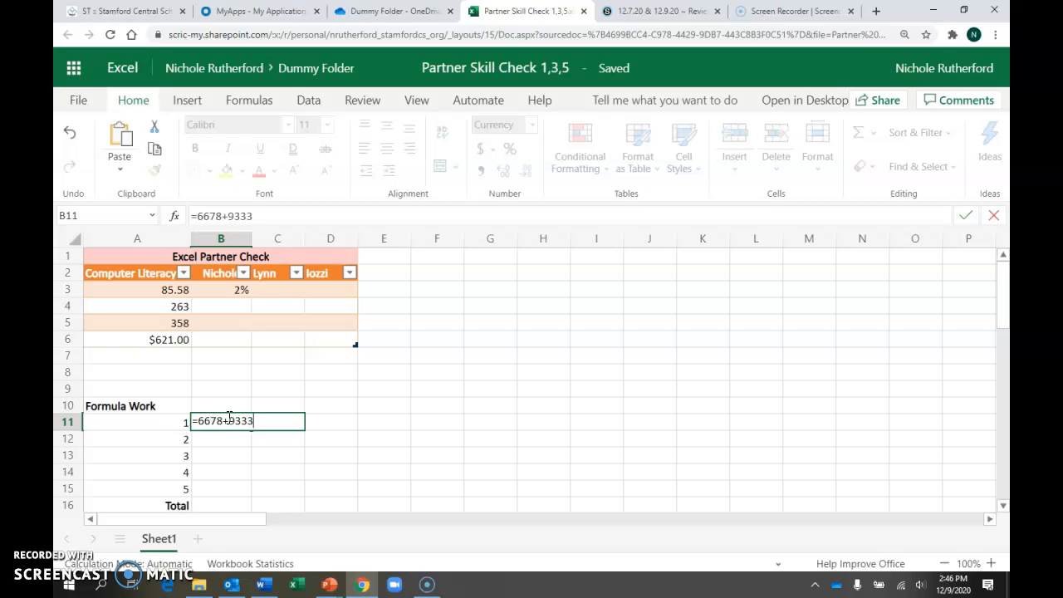
key(Return)
click(228, 424)
click(223, 412)
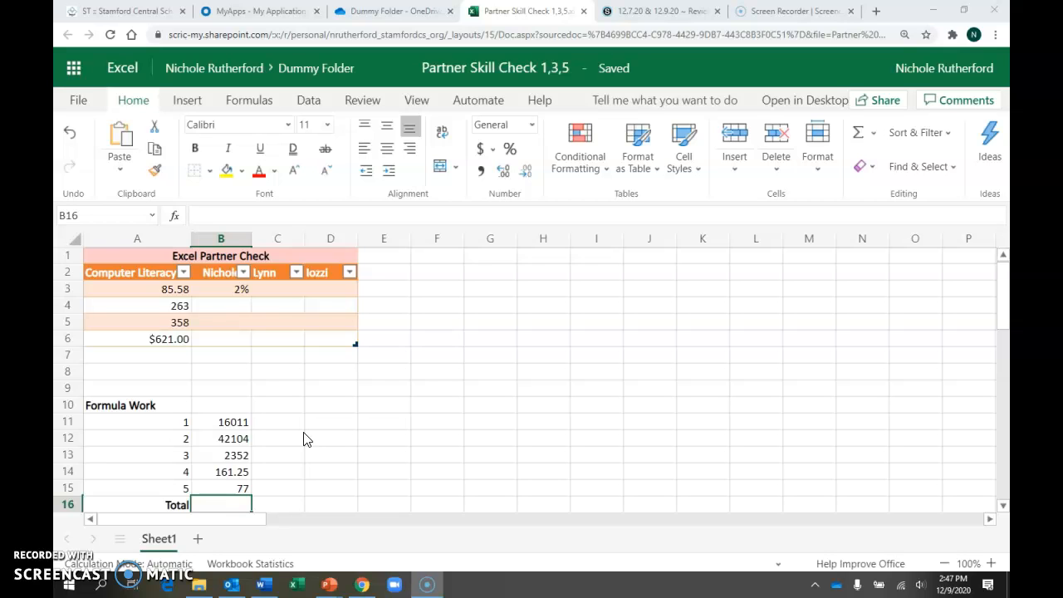
click(151, 510)
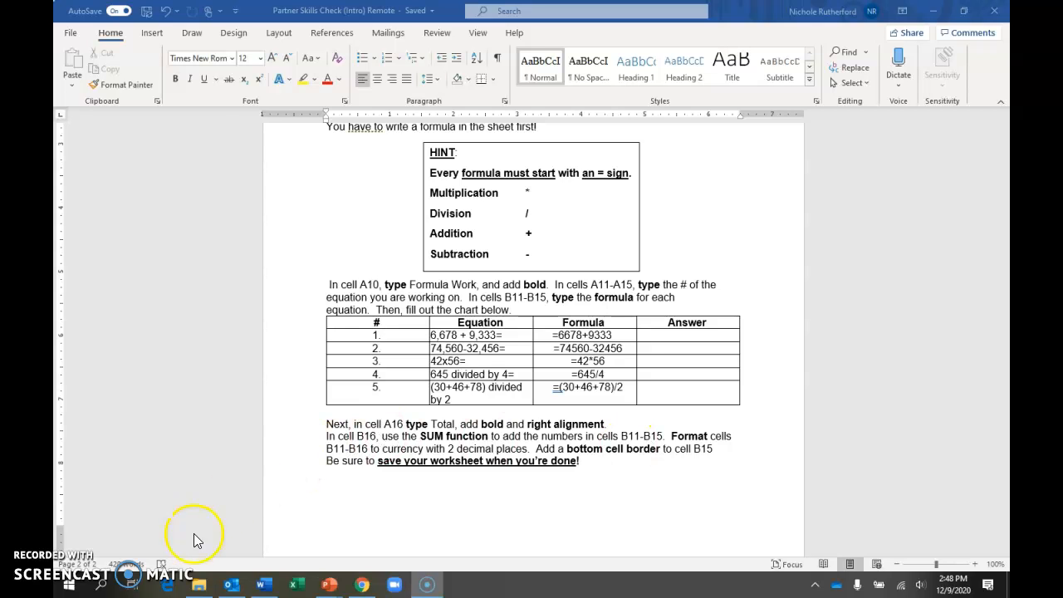
click(76, 566)
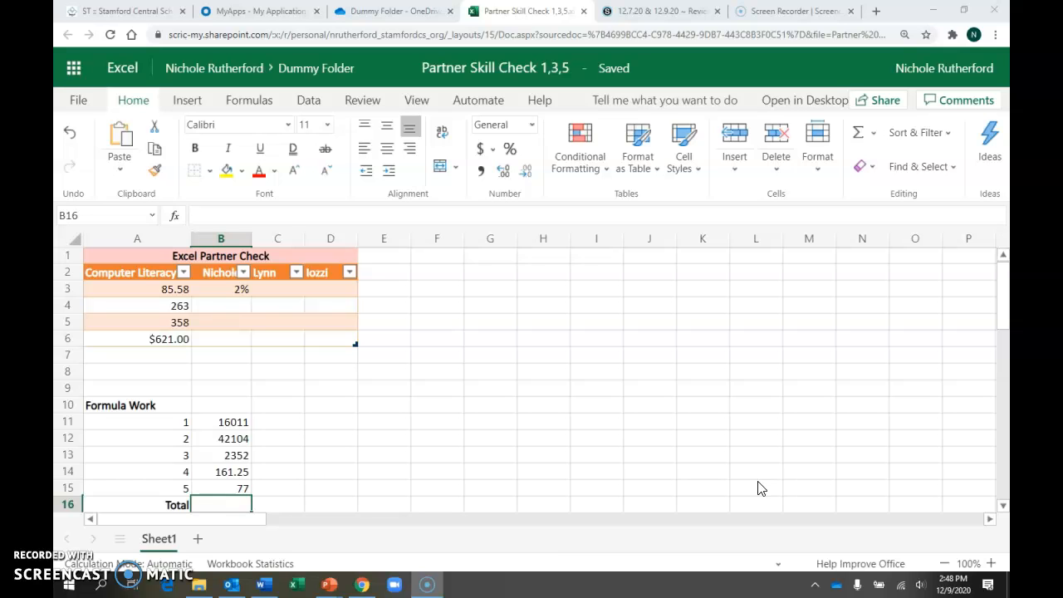
click(175, 217)
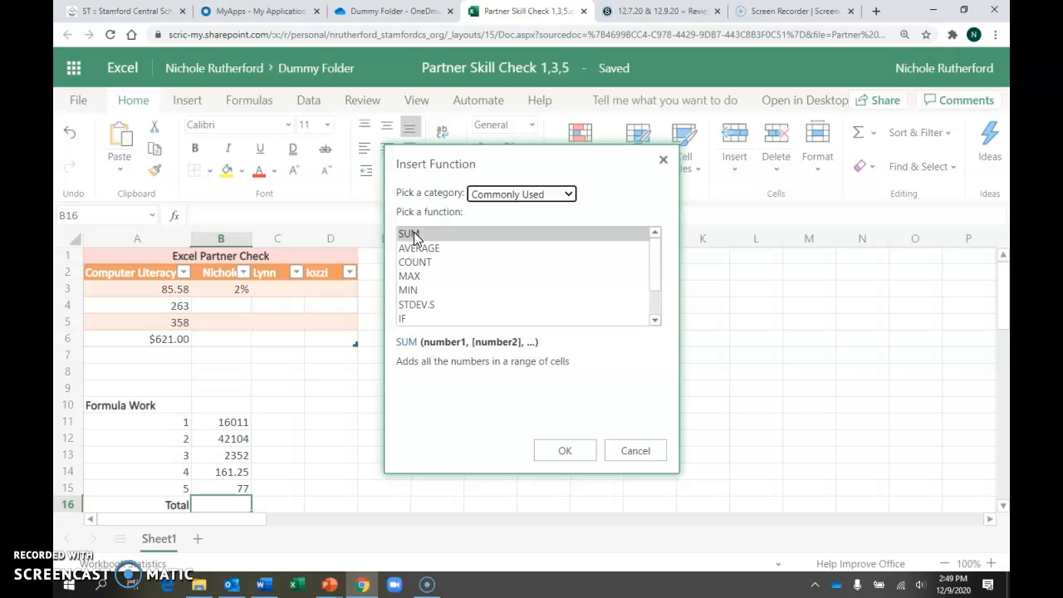
click(627, 453)
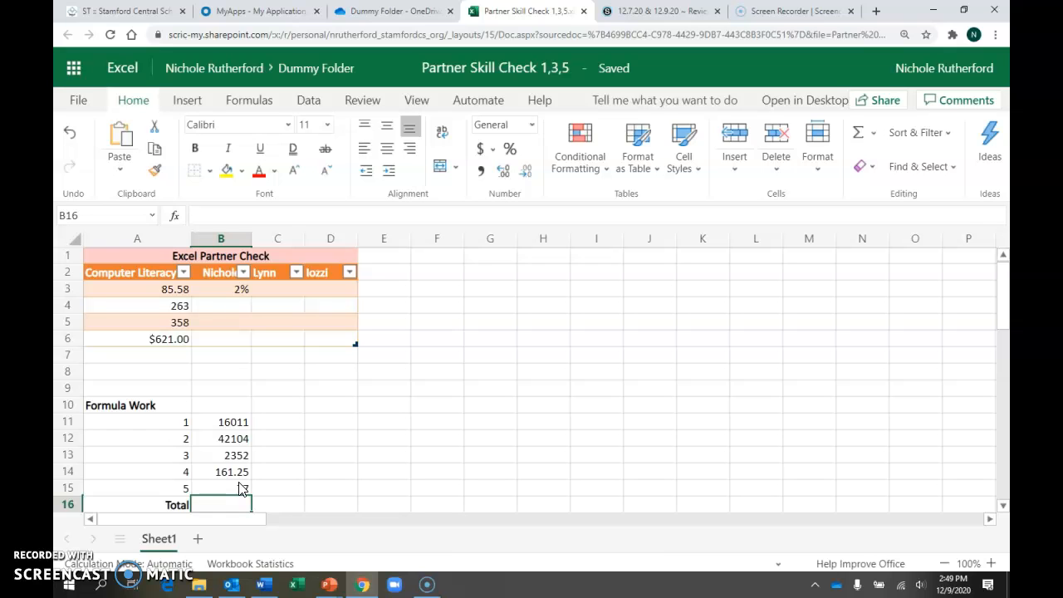
Total the formula results in cell B16 with the function =sum(B11:B15).
text(=)
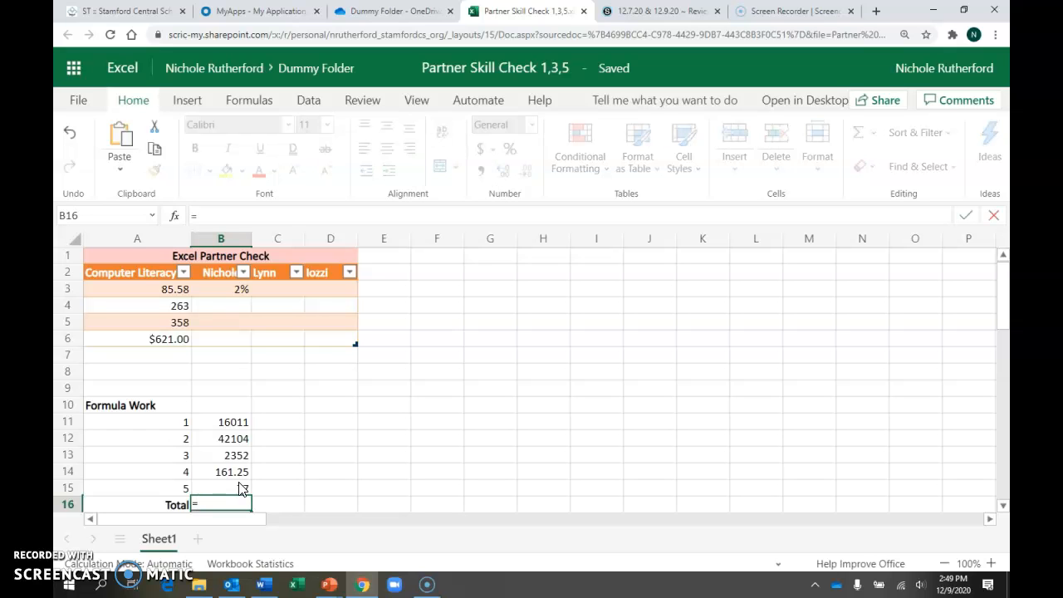
text(sum)
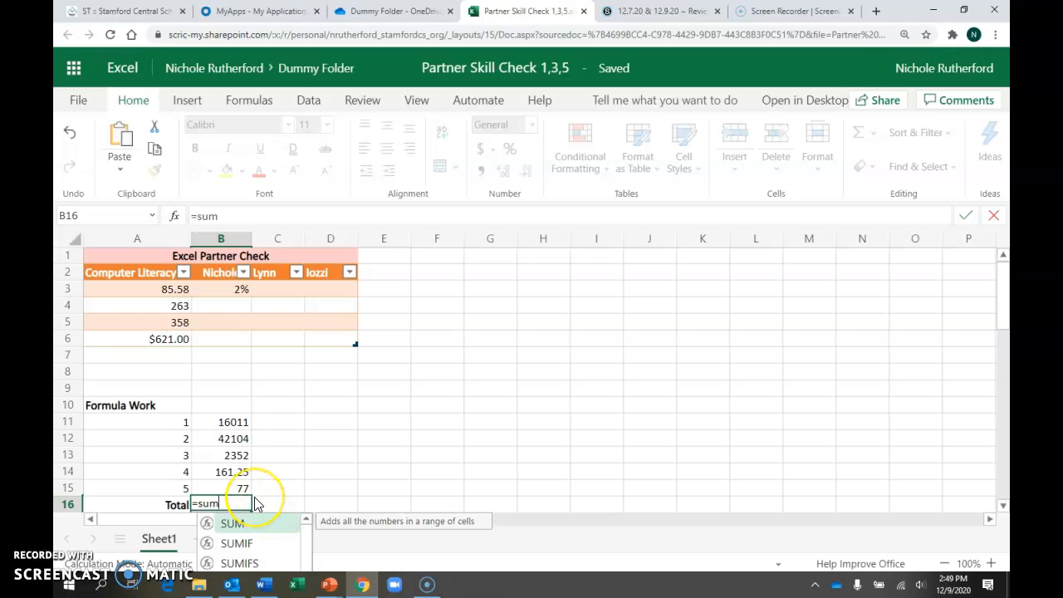
text(()
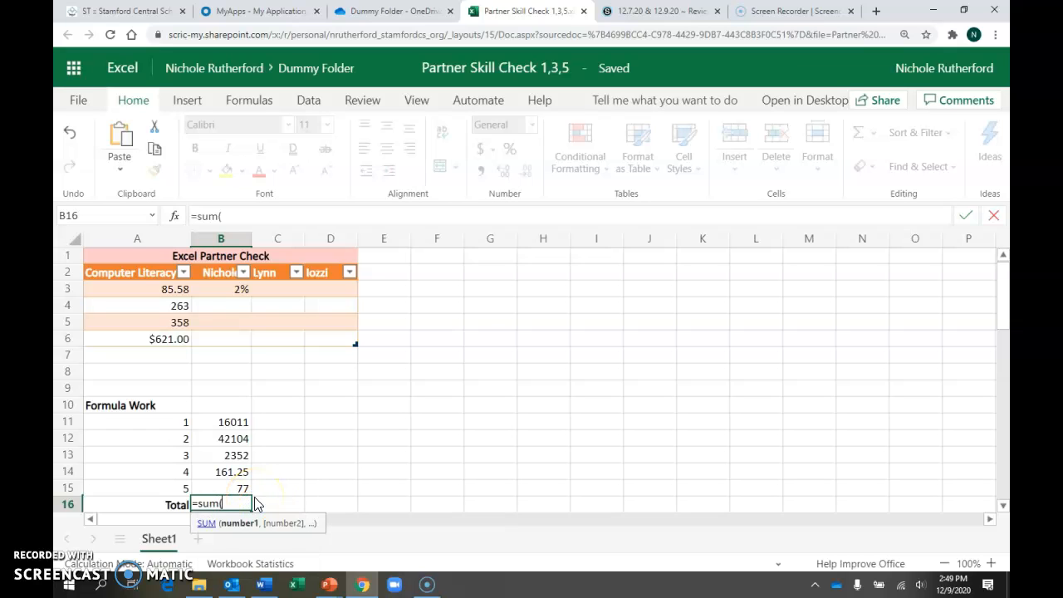
text(B)
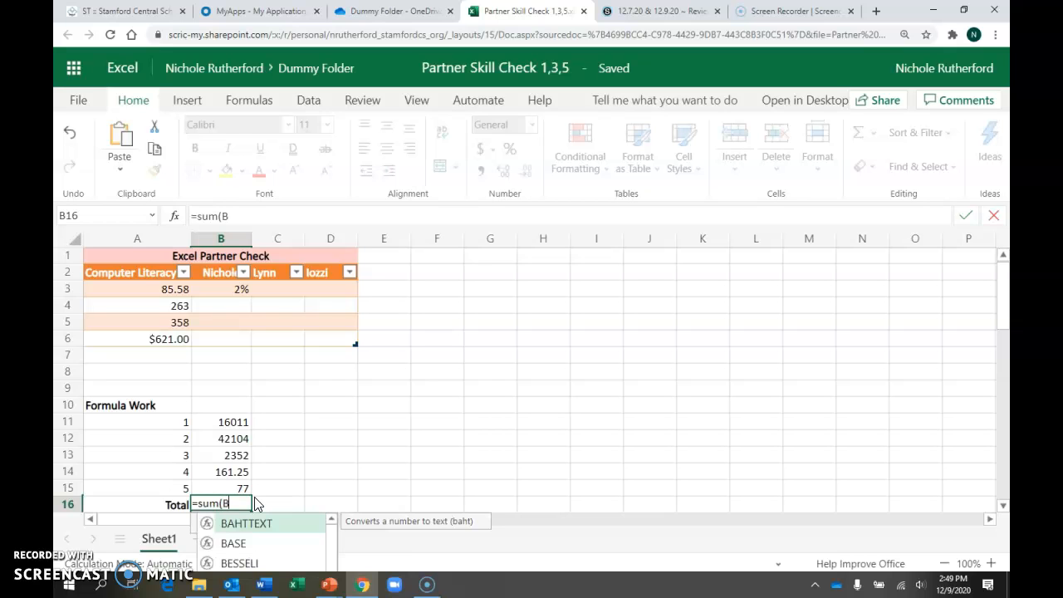
text(11)
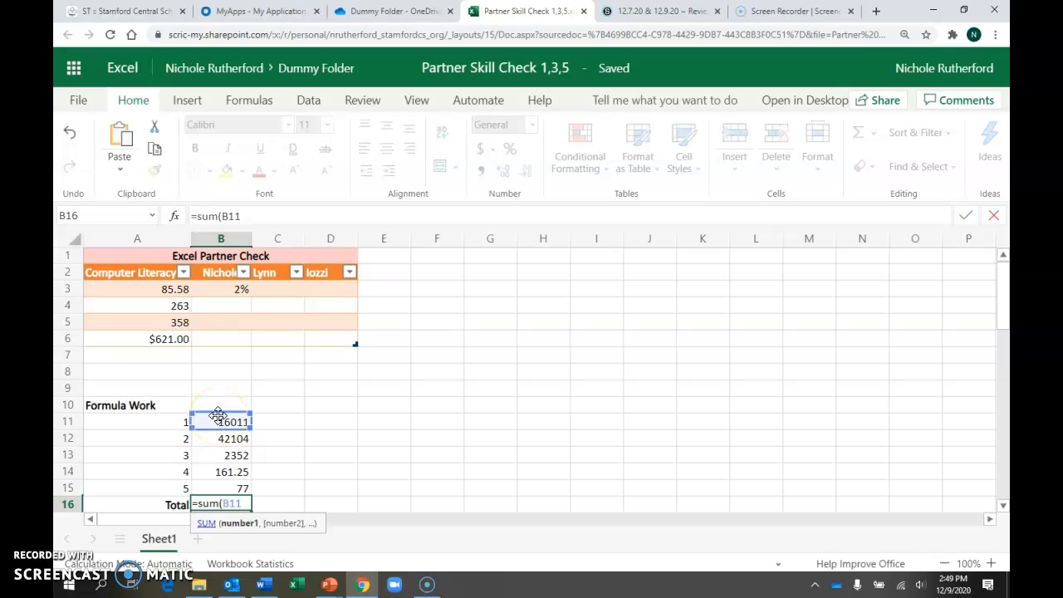
text(:)
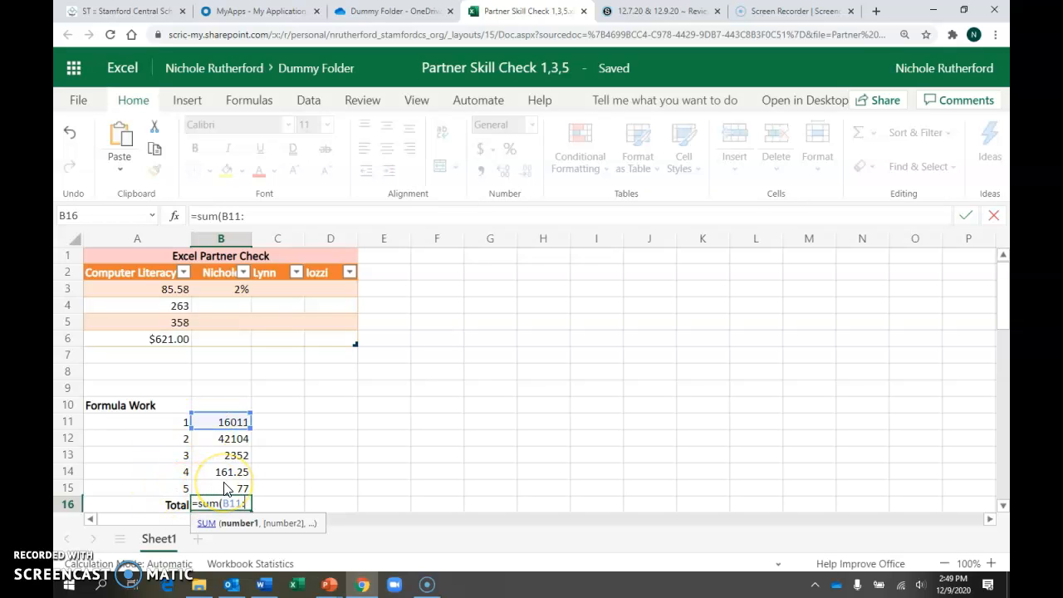
text(B15)
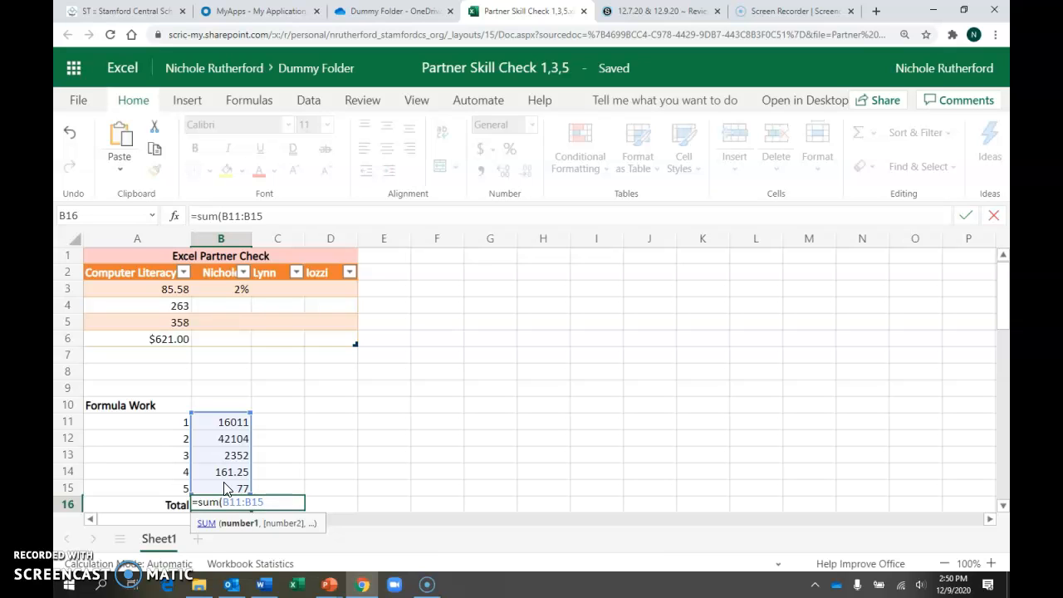
text())
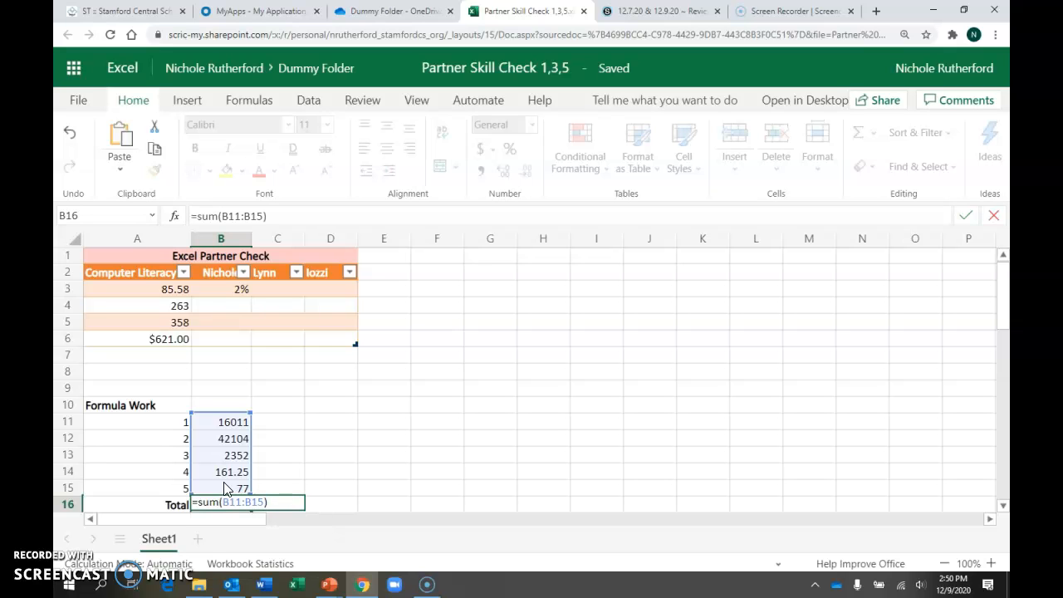
key(Return)
click(233, 489)
click(191, 486)
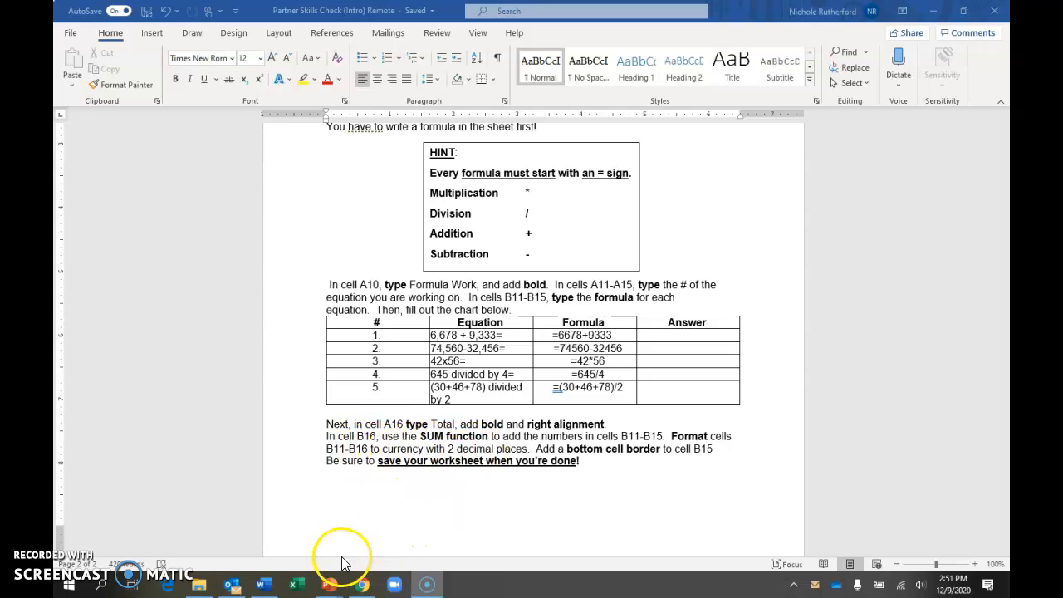
Return to the Excel workbook and apply the Currency number format to cells B11 through B16.
click(361, 583)
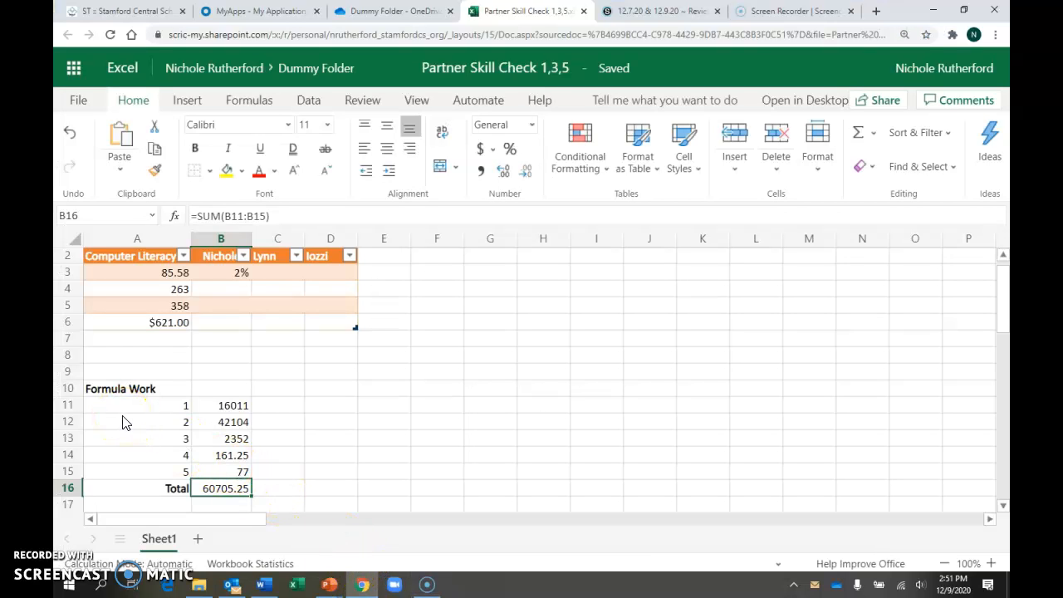
click(213, 408)
drag(214, 408, 222, 496)
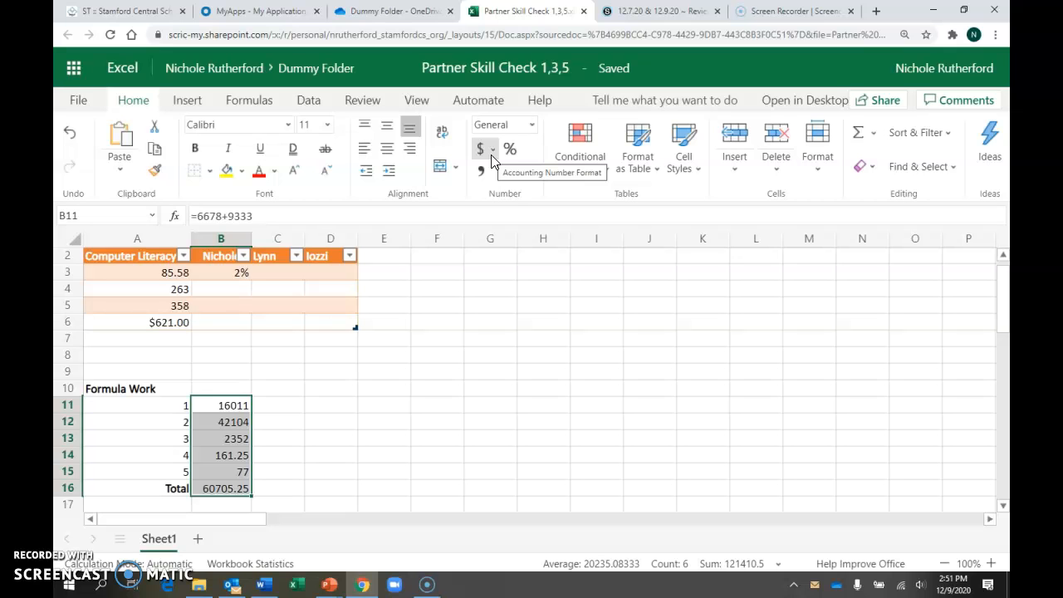
click(533, 125)
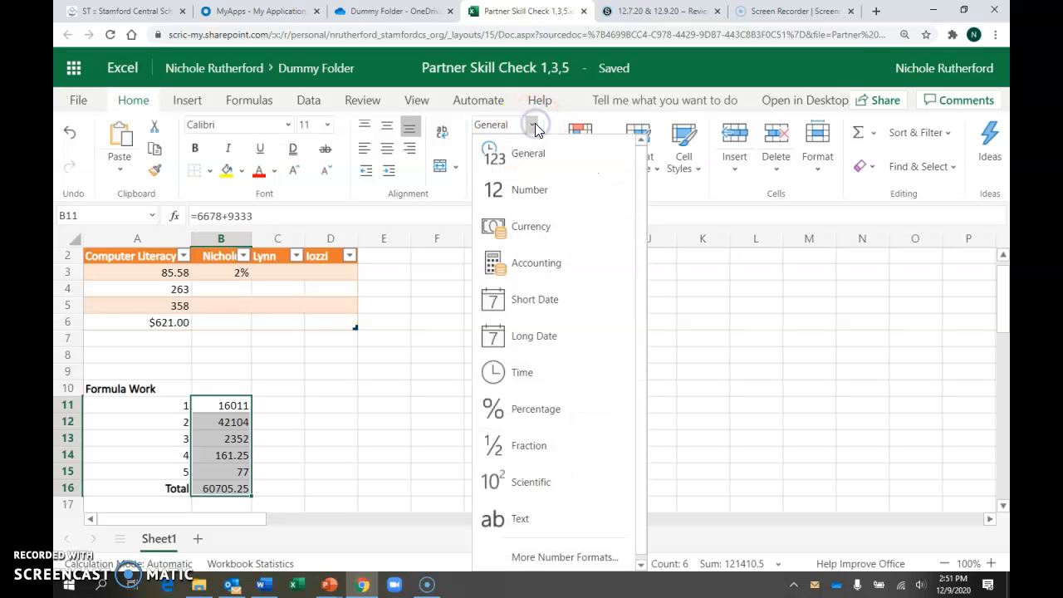
click(530, 225)
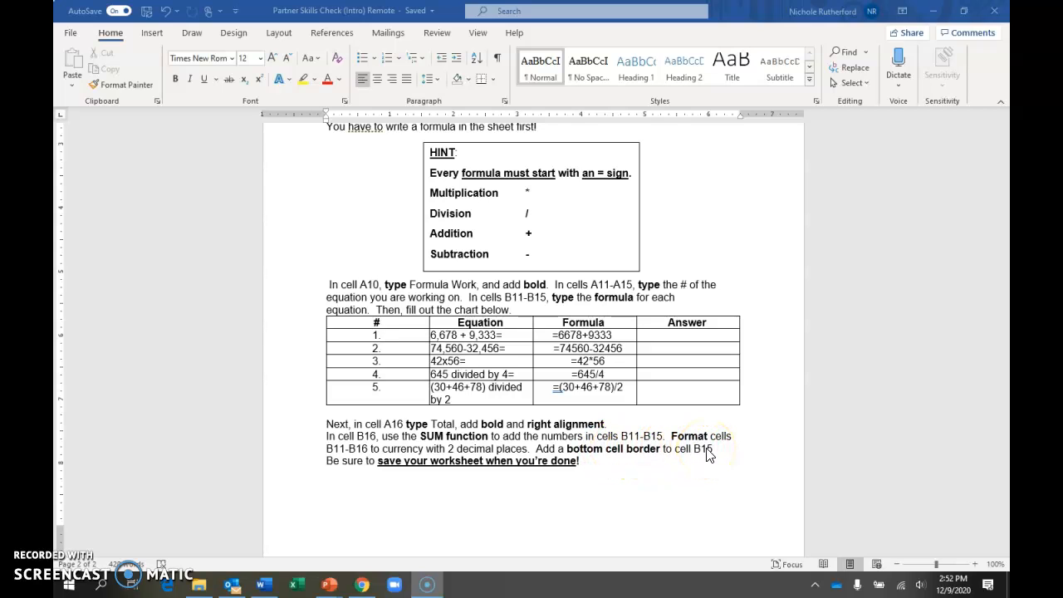
Switch back to the Excel workbook and add a bottom border to cell B15, above the total.
click(361, 588)
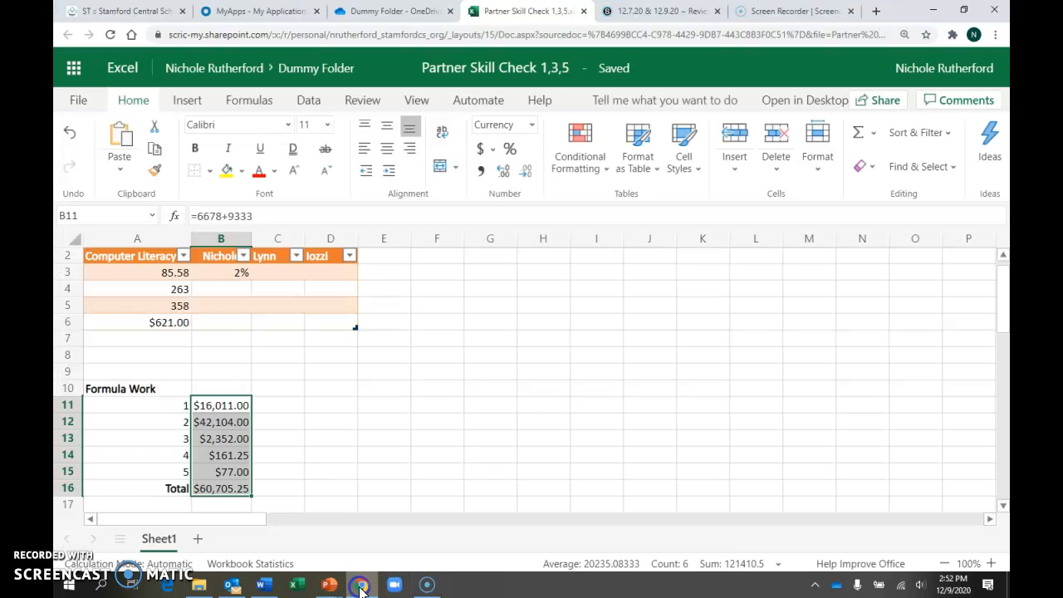
click(230, 473)
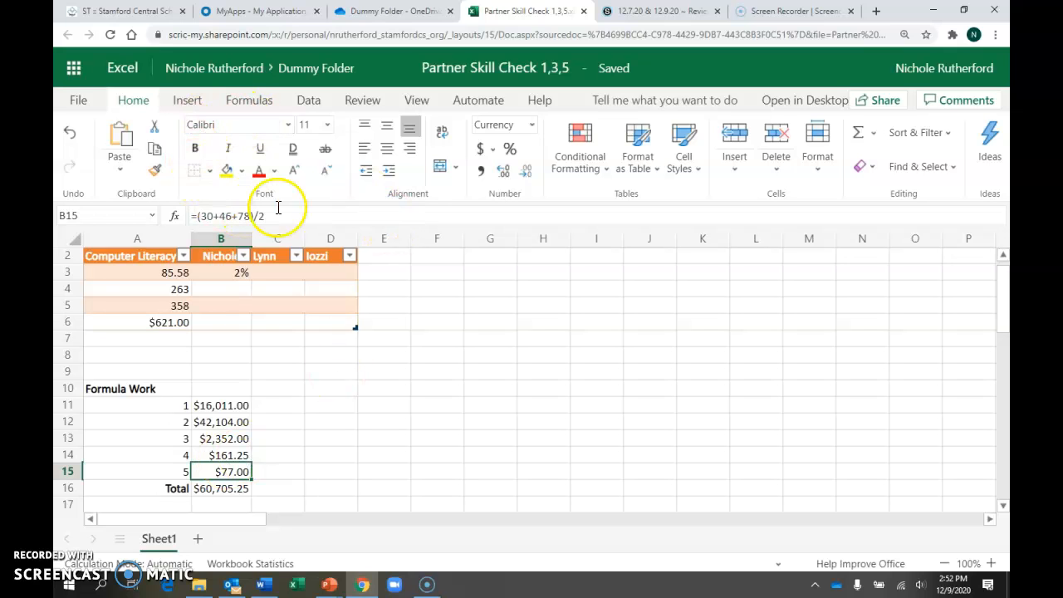
click(209, 171)
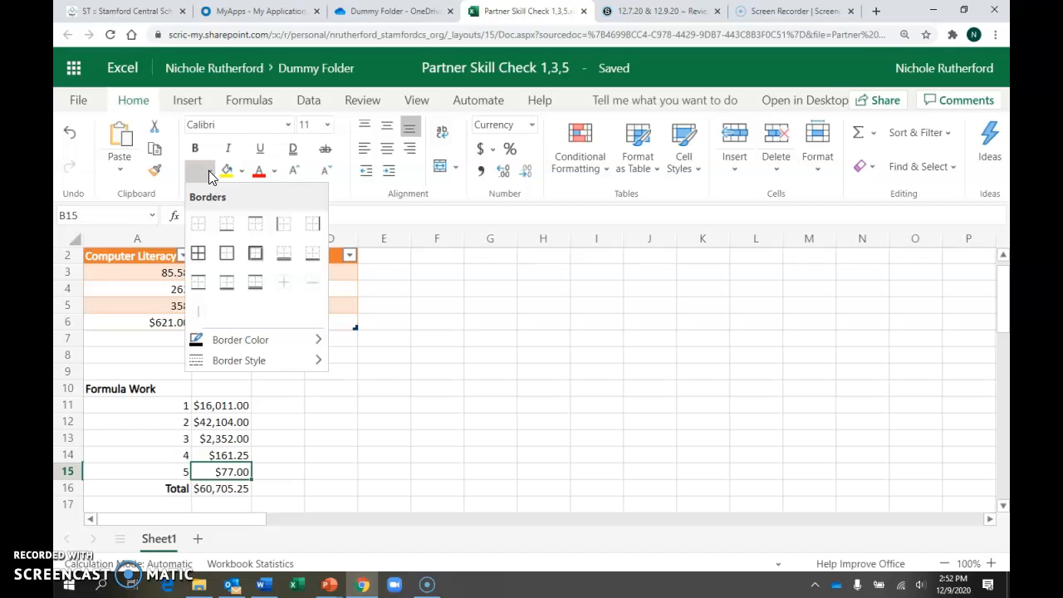
click(227, 223)
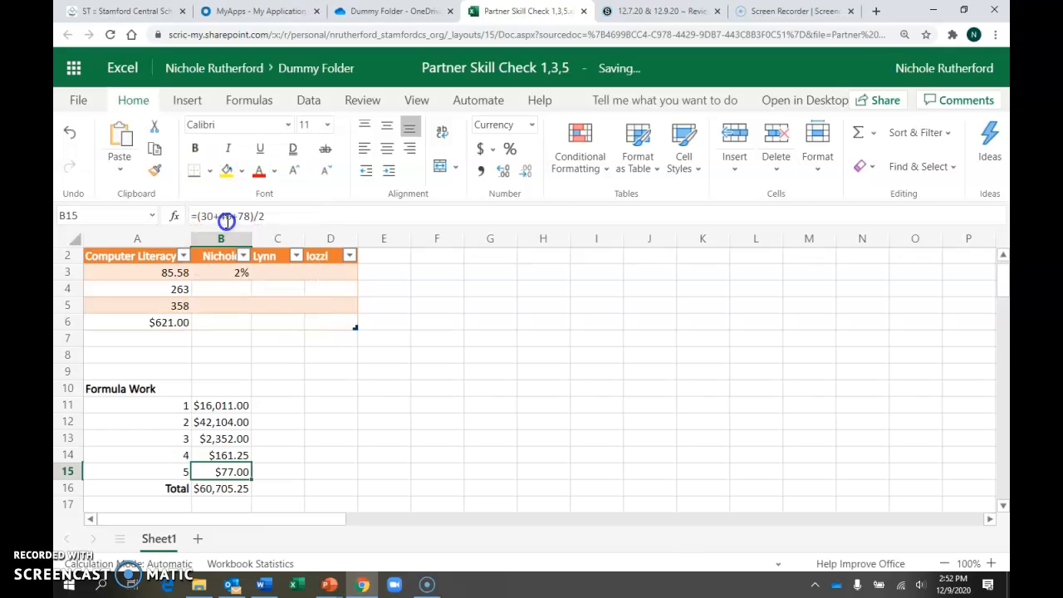
click(337, 475)
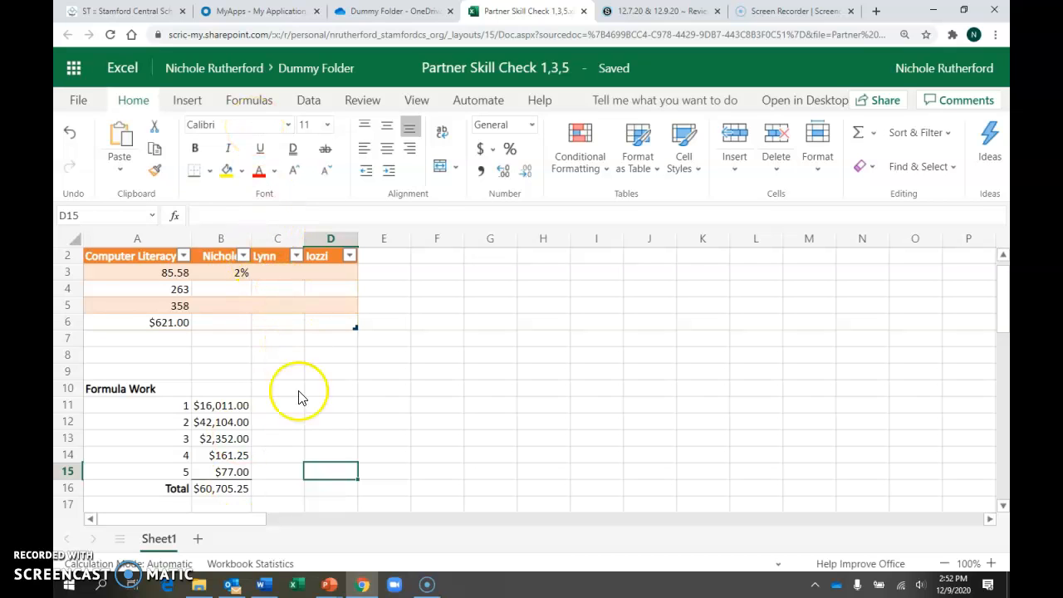
Switch to the Partner Skills Check instructions in Word to review the formula chart.
click(264, 584)
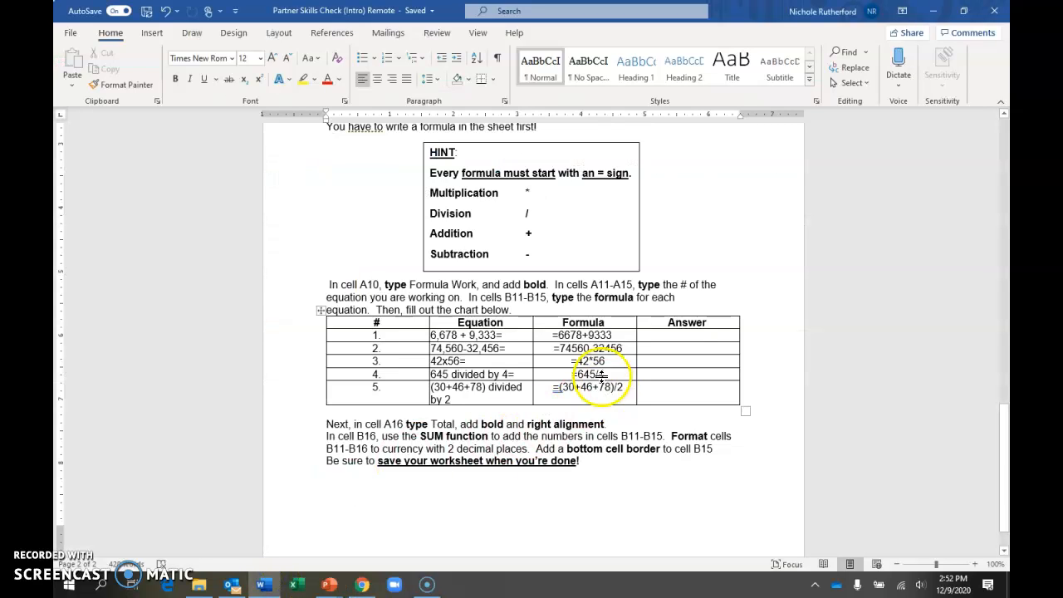